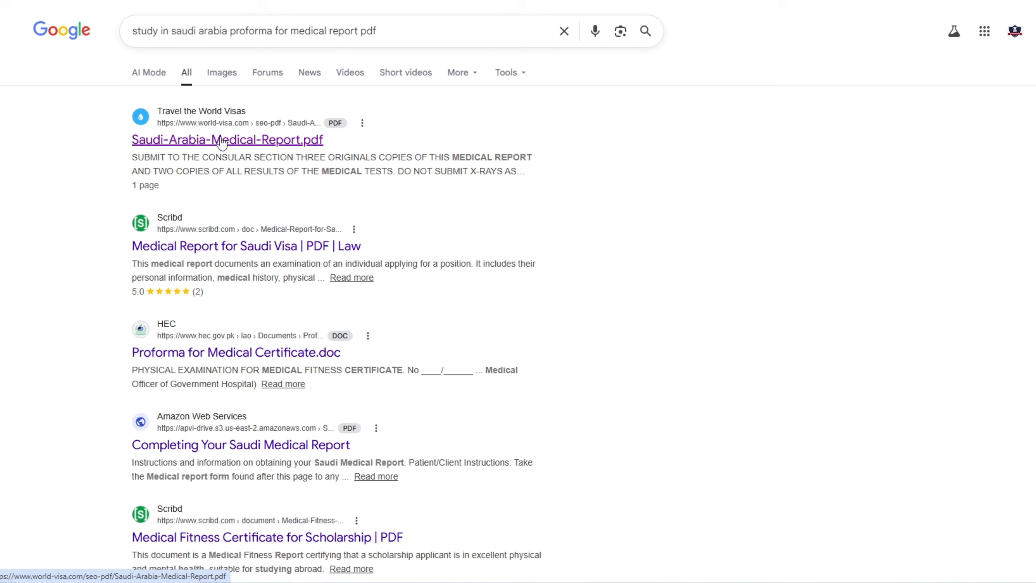
Open the Saudi-Arabia-Medical-Report.pdf result and examine the form from applicant details to the physician attestation, then return to the search results
{"action": "left_click", "coordinate": [252, 144]}
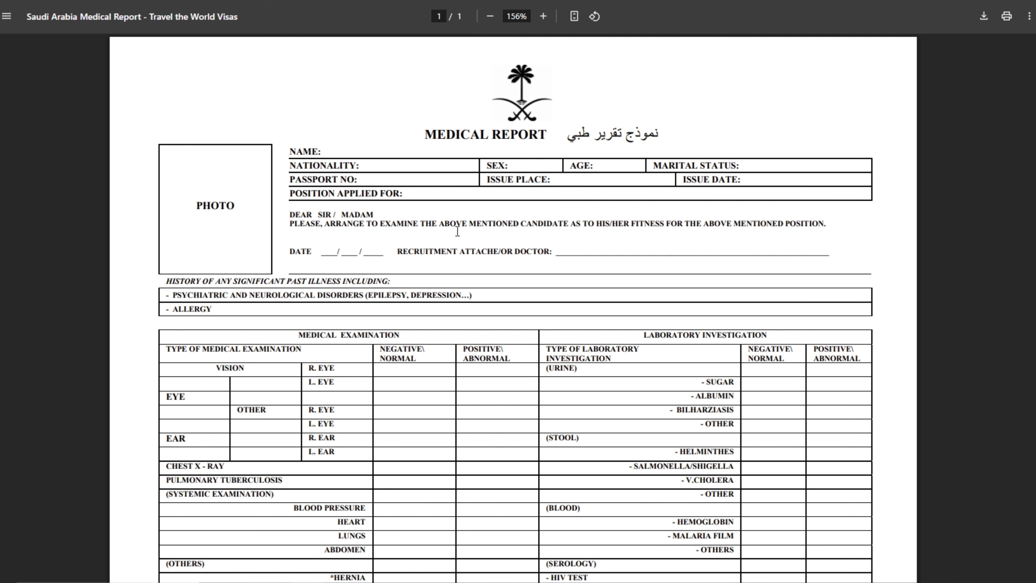
{"action": "scroll", "coordinate": [457, 233], "scroll_direction": "down", "scroll_amount": 3}
{"action": "scroll", "coordinate": [296, 259], "scroll_direction": "down", "scroll_amount": 3}
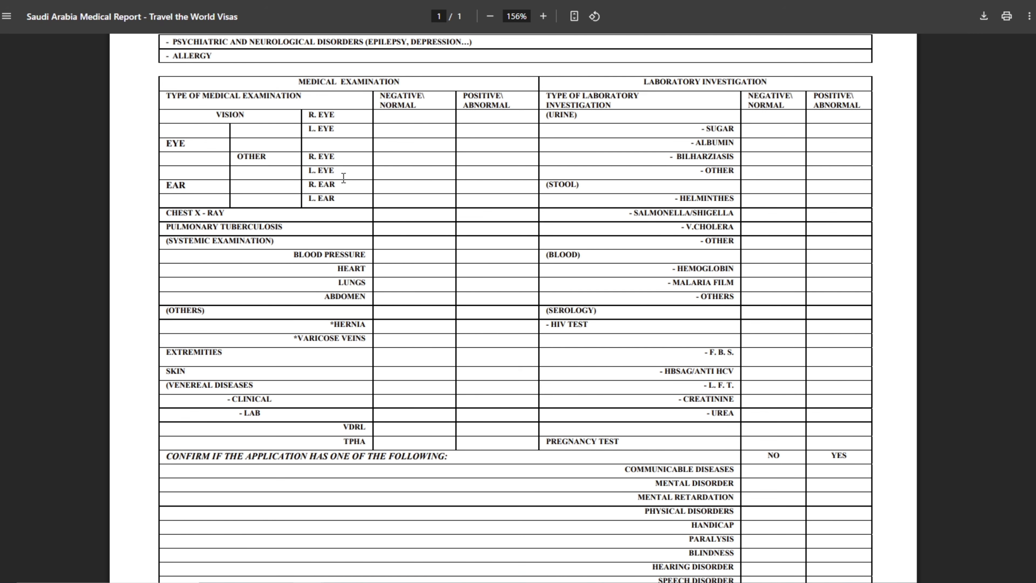
{"action": "scroll", "coordinate": [734, 322], "scroll_direction": "down", "scroll_amount": 3}
{"action": "scroll", "coordinate": [734, 322], "scroll_direction": "down", "scroll_amount": 3}
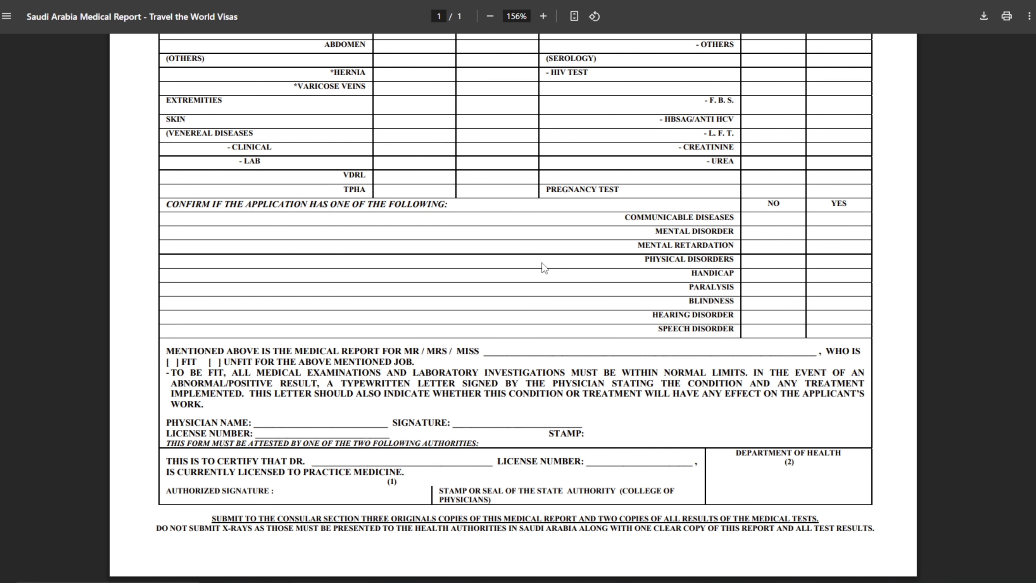
{"action": "scroll", "coordinate": [540, 263], "scroll_direction": "up", "scroll_amount": 10}
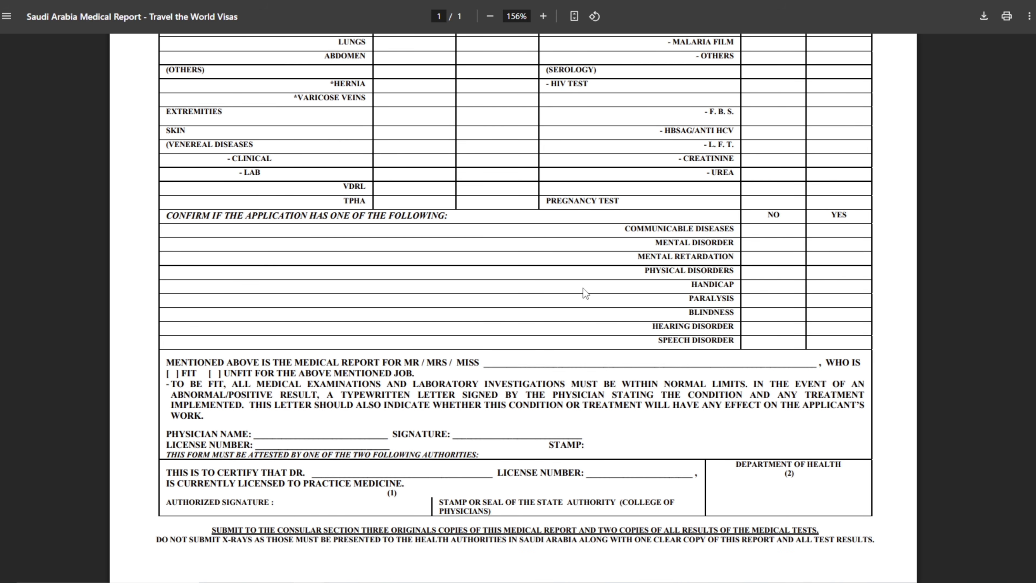
{"action": "scroll", "coordinate": [817, 445], "scroll_direction": "down", "scroll_amount": 6}
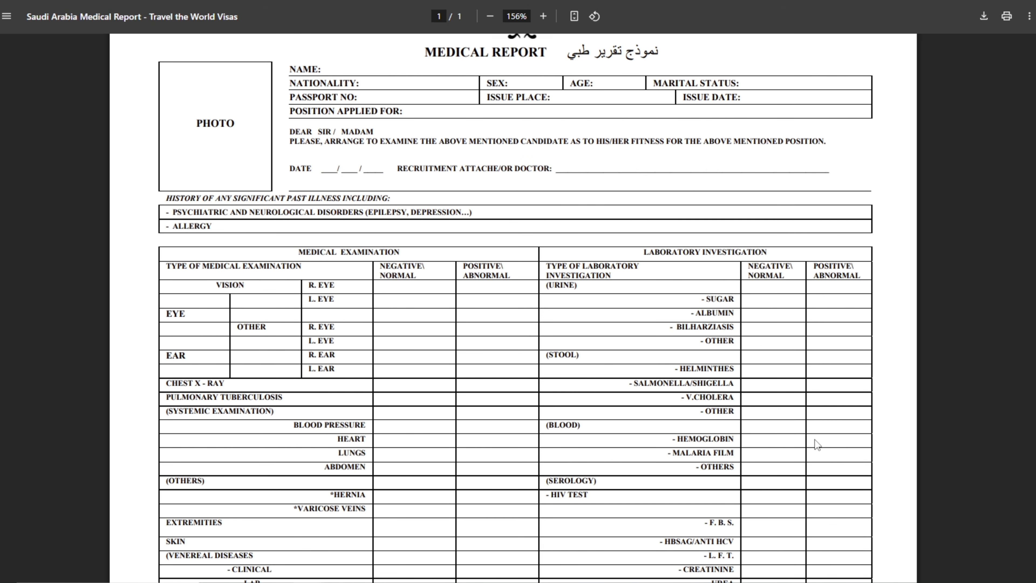
{"action": "scroll", "coordinate": [836, 503], "scroll_direction": "down", "scroll_amount": 4}
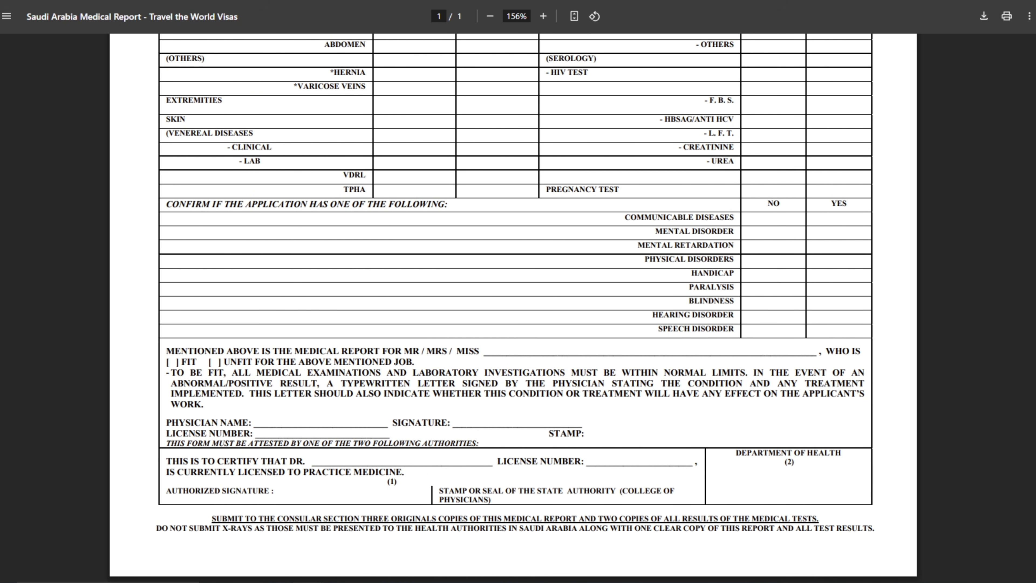
{"action": "key", "text": "alt+Left"}
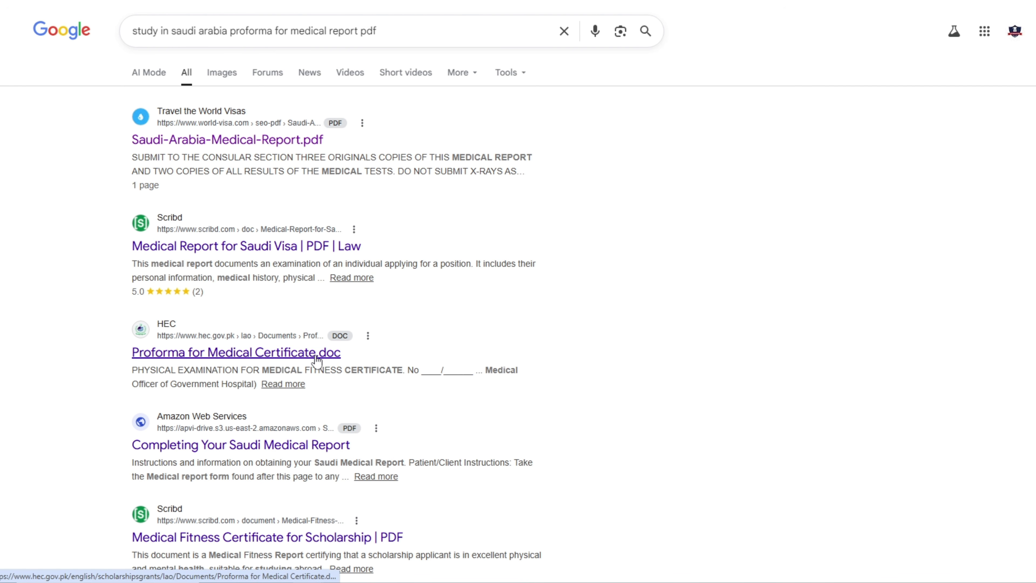
Open the previously downloaded Proforma for Medical Certificate.doc from the recent download history
{"action": "left_click", "coordinate": [1007, 1]}
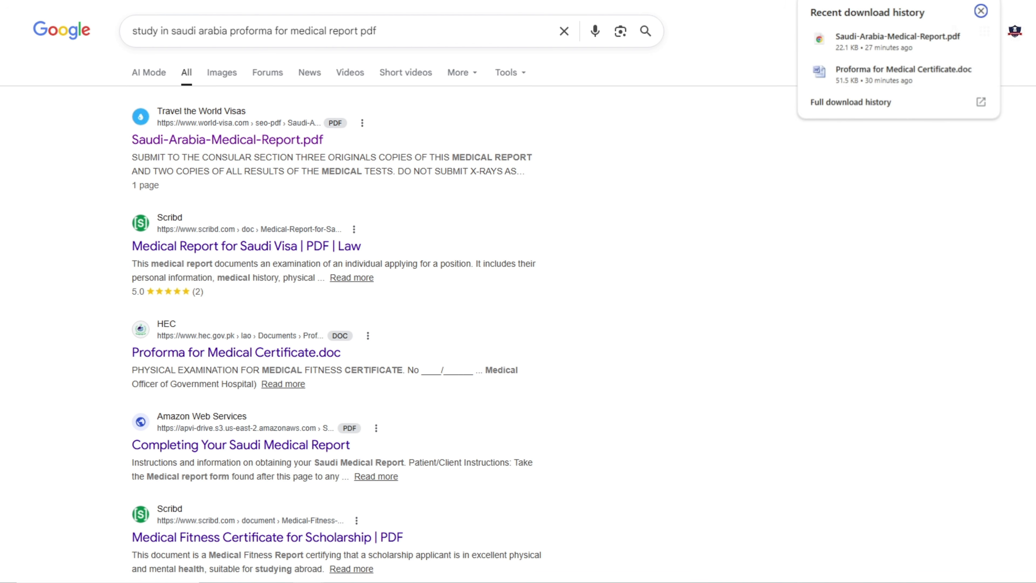
{"action": "mouse_move", "coordinate": [924, 75]}
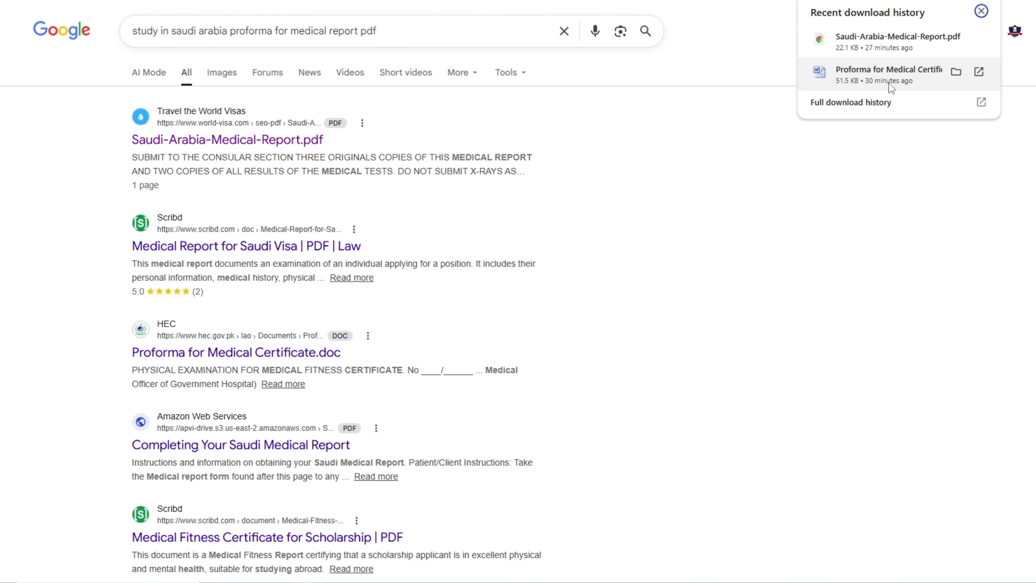
{"action": "left_click", "coordinate": [870, 82]}
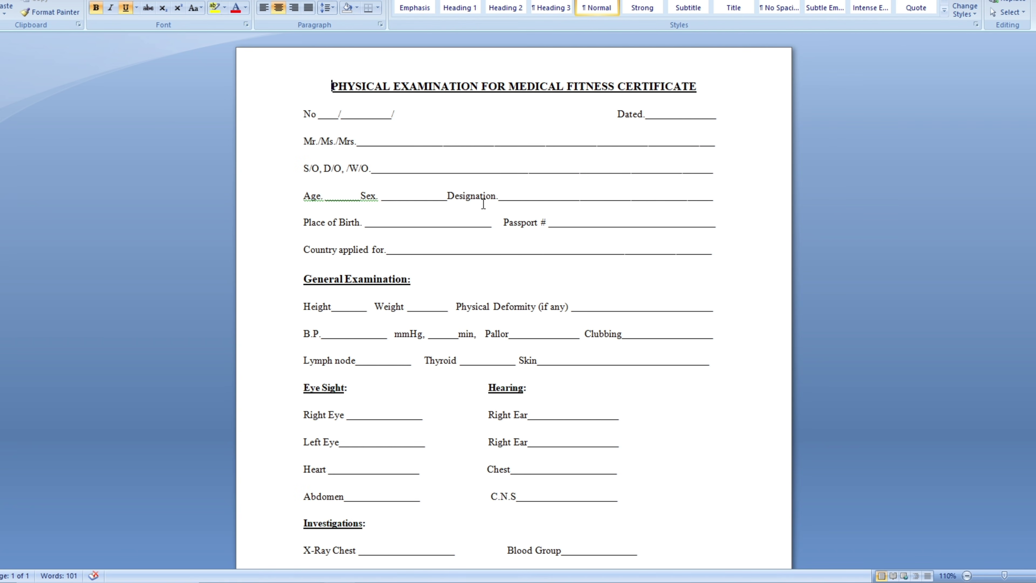
Examine the medical fitness certificate's personal details, general examination, investigations, remarks and medical officer signature sections
{"action": "scroll", "coordinate": [530, 163], "scroll_direction": "down", "scroll_amount": 1}
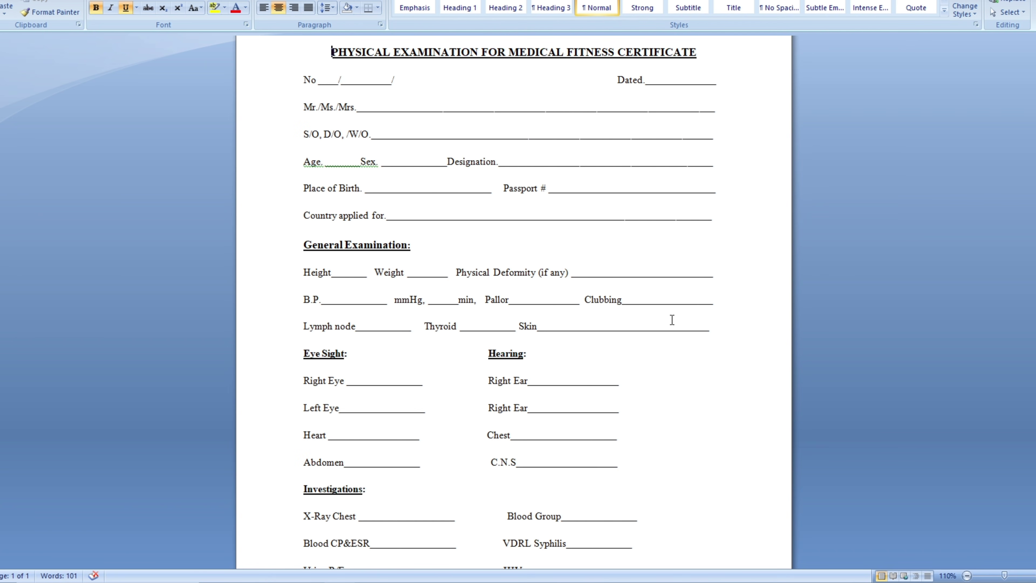
{"action": "scroll", "coordinate": [415, 279], "scroll_direction": "down", "scroll_amount": 1}
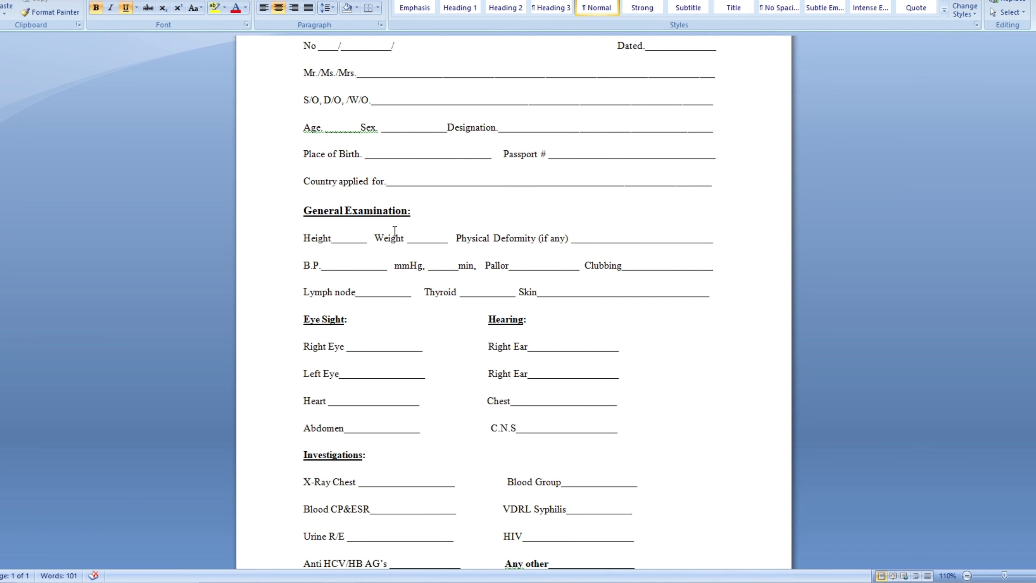
{"action": "scroll", "coordinate": [394, 231], "scroll_direction": "down", "scroll_amount": 2}
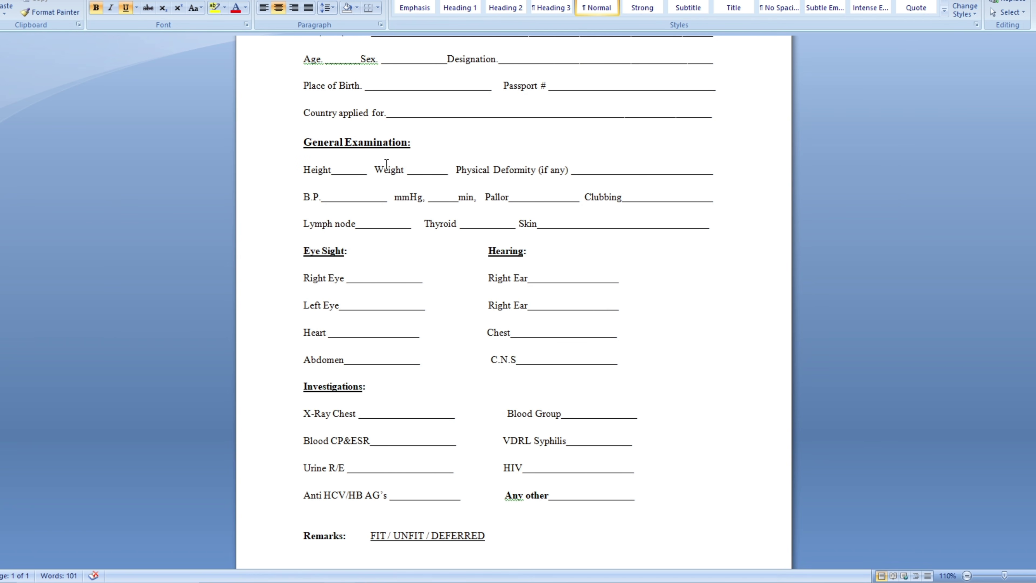
{"action": "scroll", "coordinate": [431, 293], "scroll_direction": "down", "scroll_amount": 2}
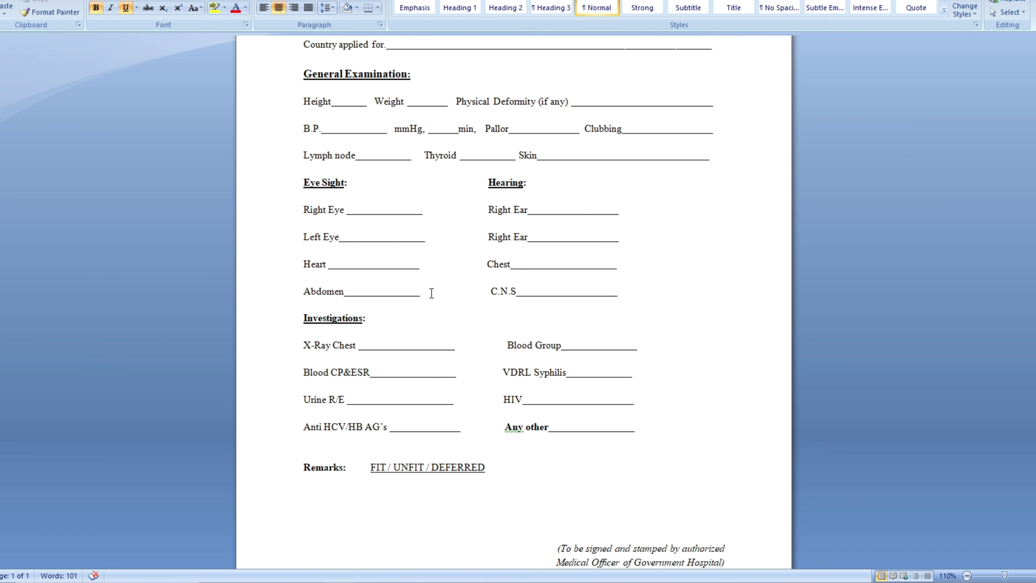
{"action": "scroll", "coordinate": [384, 196], "scroll_direction": "down", "scroll_amount": 2}
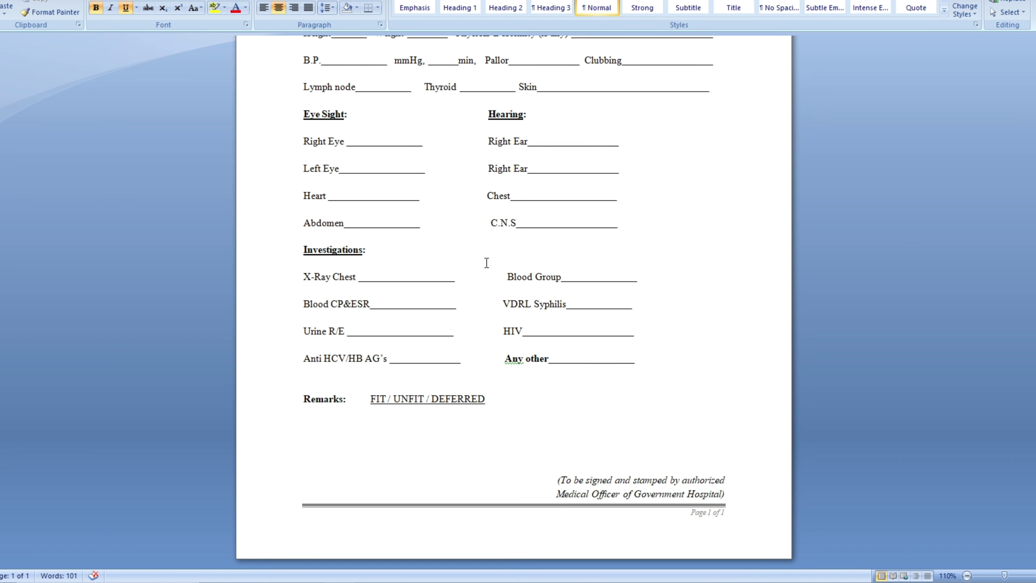
{"action": "scroll", "coordinate": [486, 262], "scroll_direction": "down", "scroll_amount": 1}
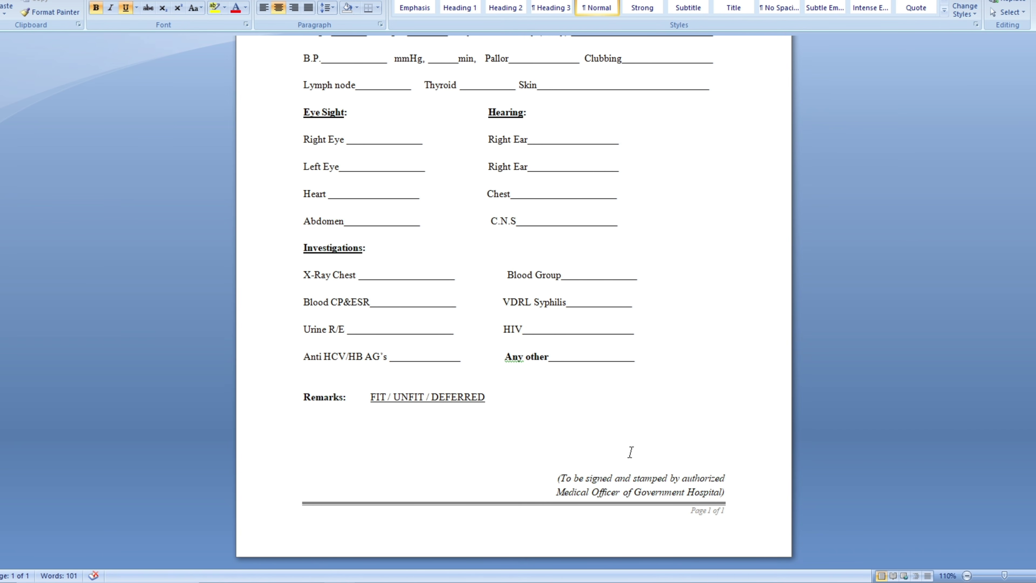
{"action": "scroll", "coordinate": [503, 253], "scroll_direction": "up", "scroll_amount": 6}
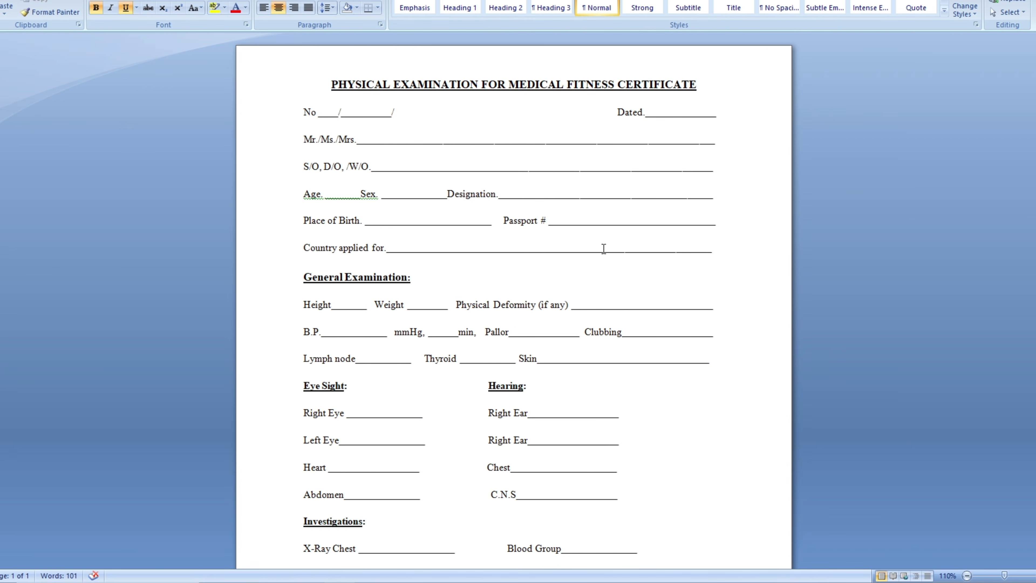
{"action": "scroll", "coordinate": [566, 298], "scroll_direction": "down", "scroll_amount": 6}
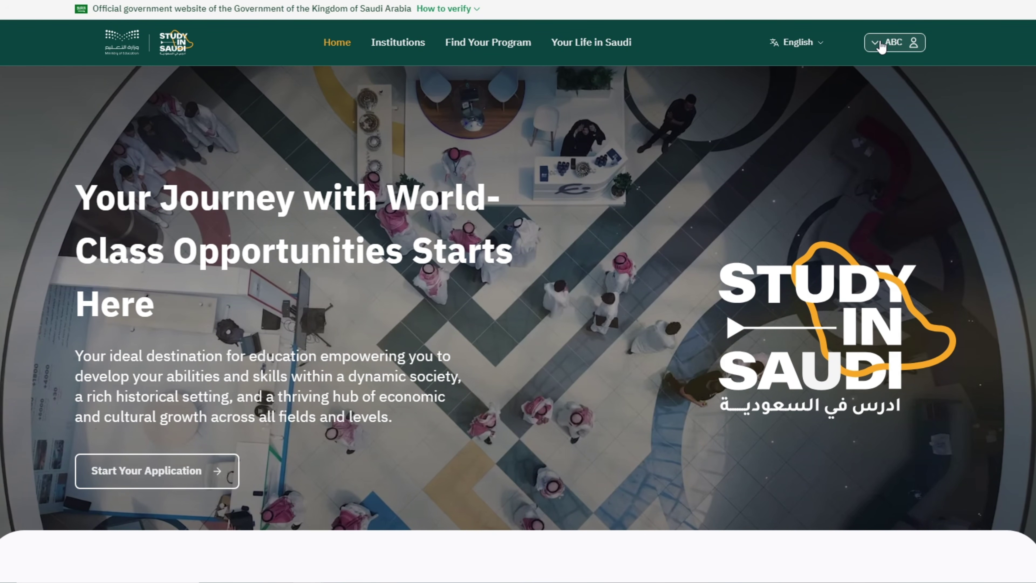
On the Study in Saudi site, open the student profile and go to its Qualifications & Attachments stage
{"action": "left_click", "coordinate": [882, 44]}
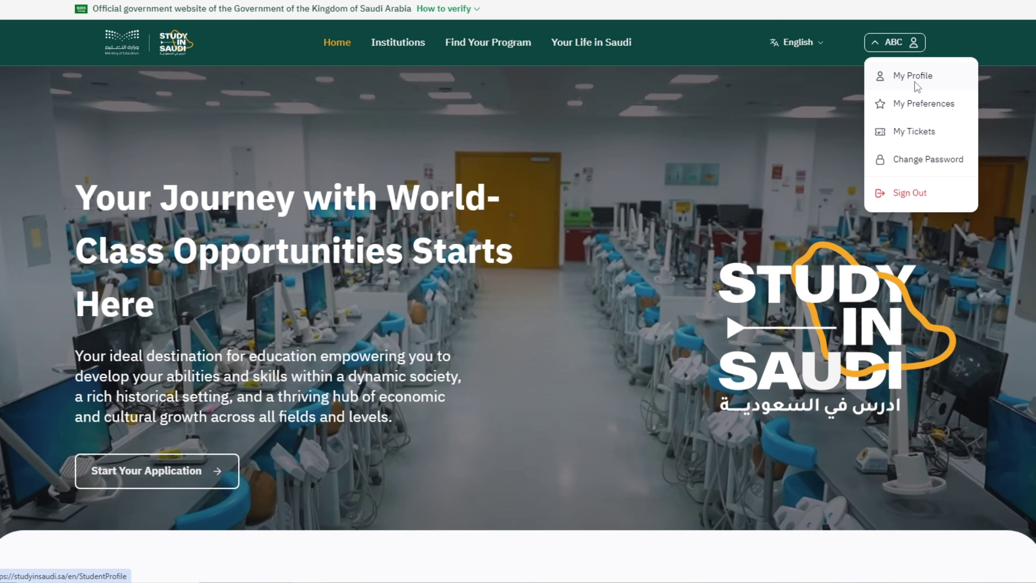
{"action": "left_click", "coordinate": [914, 81]}
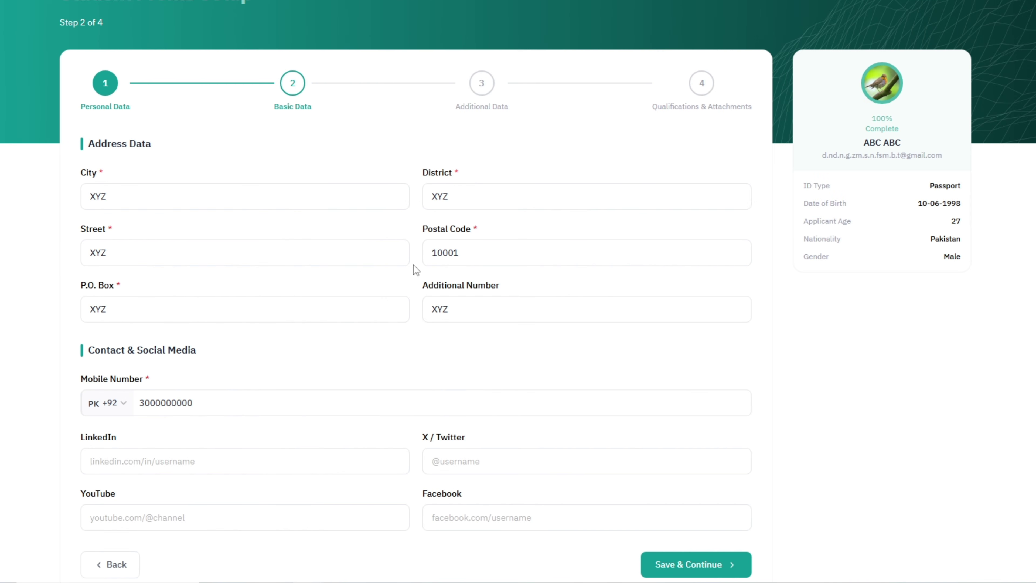
{"action": "scroll", "coordinate": [444, 233], "scroll_direction": "up", "scroll_amount": 3}
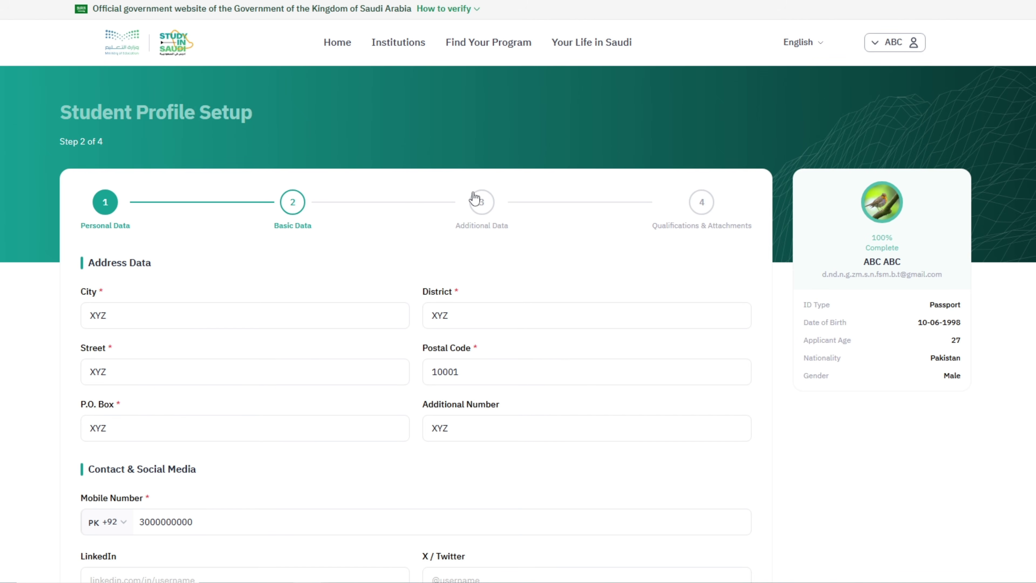
{"action": "left_click", "coordinate": [498, 221]}
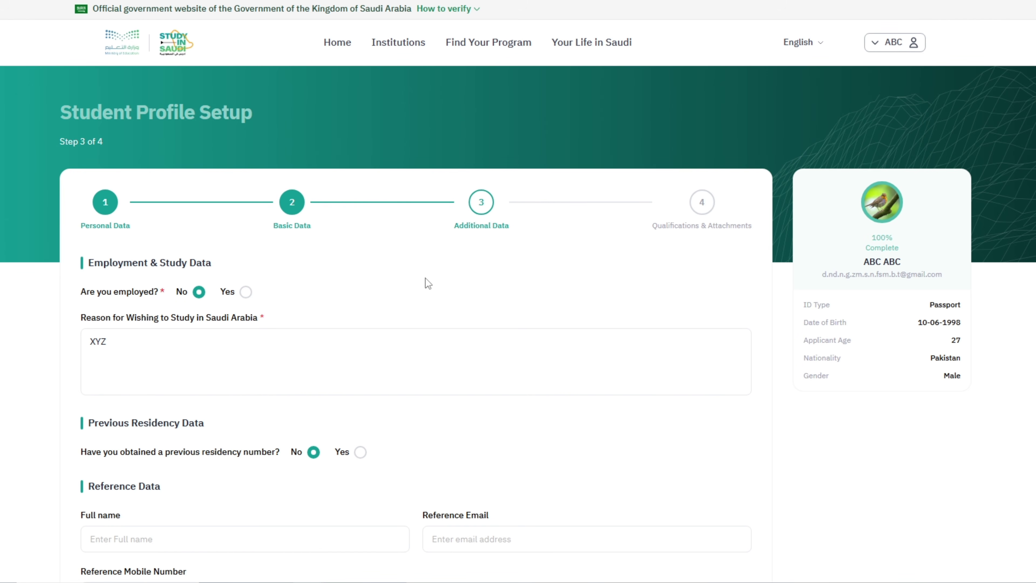
{"action": "left_click", "coordinate": [702, 232]}
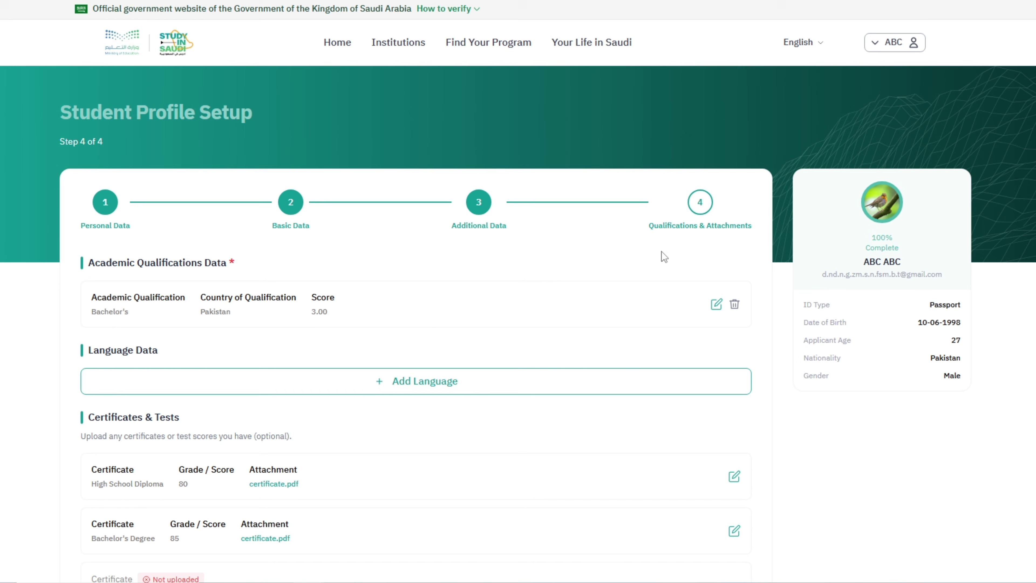
Replace the profile's Medical Report attachment with the Saudi Arabia Medical Report PDF from Downloads, and save the profile
{"action": "scroll", "coordinate": [405, 293], "scroll_direction": "down", "scroll_amount": 10}
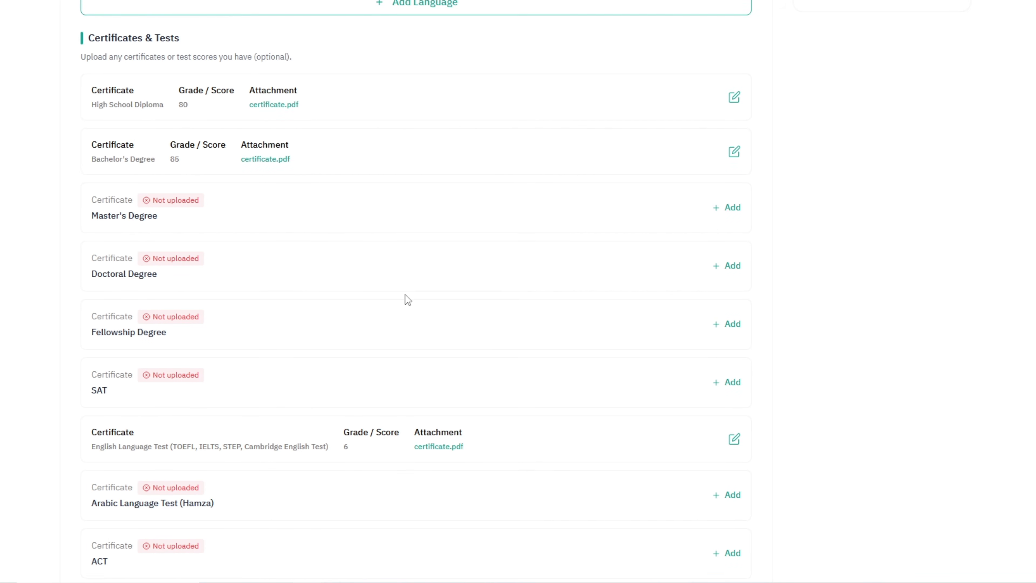
{"action": "scroll", "coordinate": [287, 339], "scroll_direction": "down", "scroll_amount": 9}
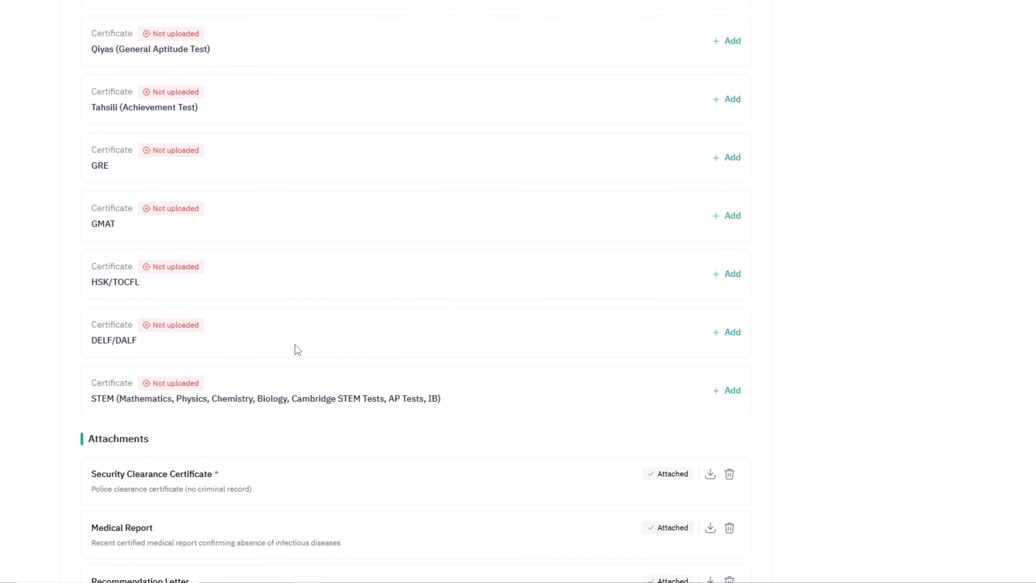
{"action": "scroll", "coordinate": [295, 349], "scroll_direction": "down", "scroll_amount": 5}
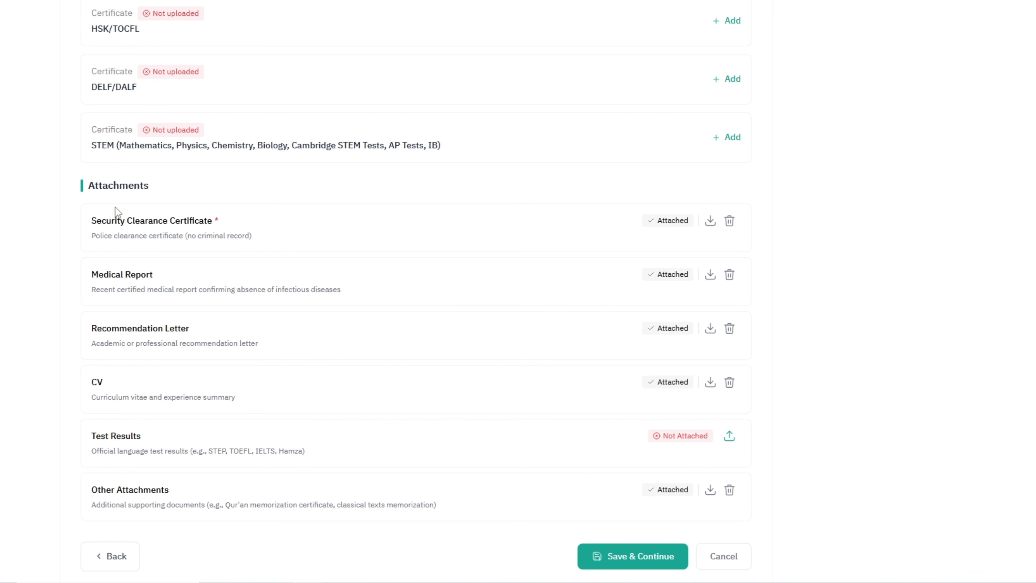
{"action": "left_click_drag", "start_coordinate": [98, 274], "coordinate": [140, 274]}
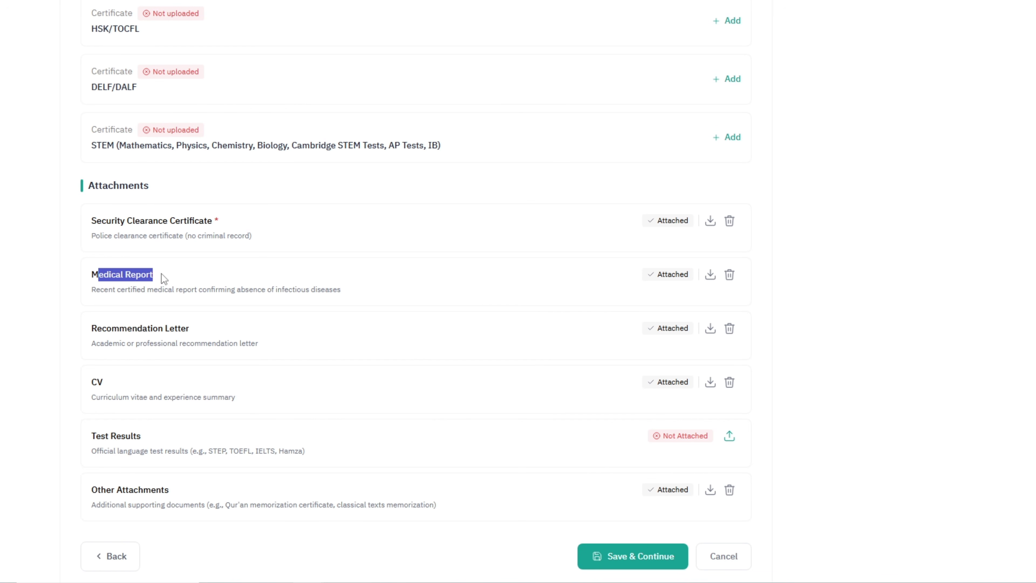
{"action": "left_click", "coordinate": [237, 282]}
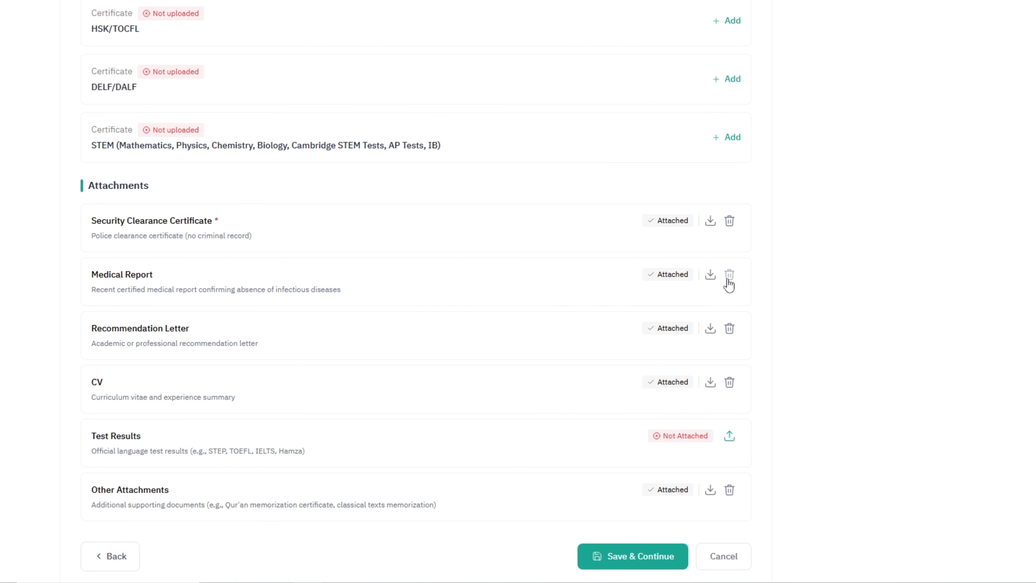
{"action": "left_click", "coordinate": [718, 276]}
{"action": "left_click", "coordinate": [738, 276]}
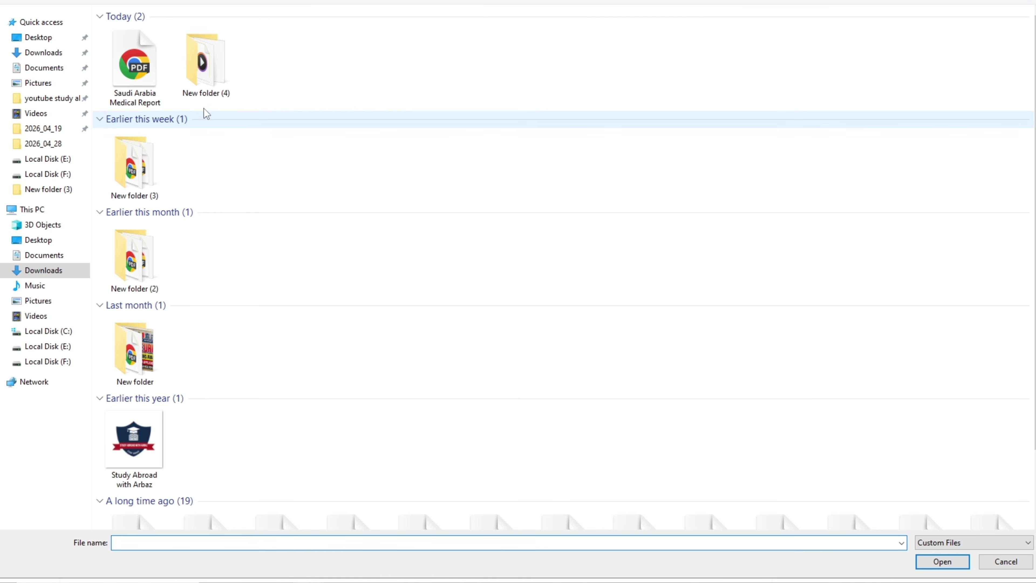
{"action": "left_click", "coordinate": [137, 106]}
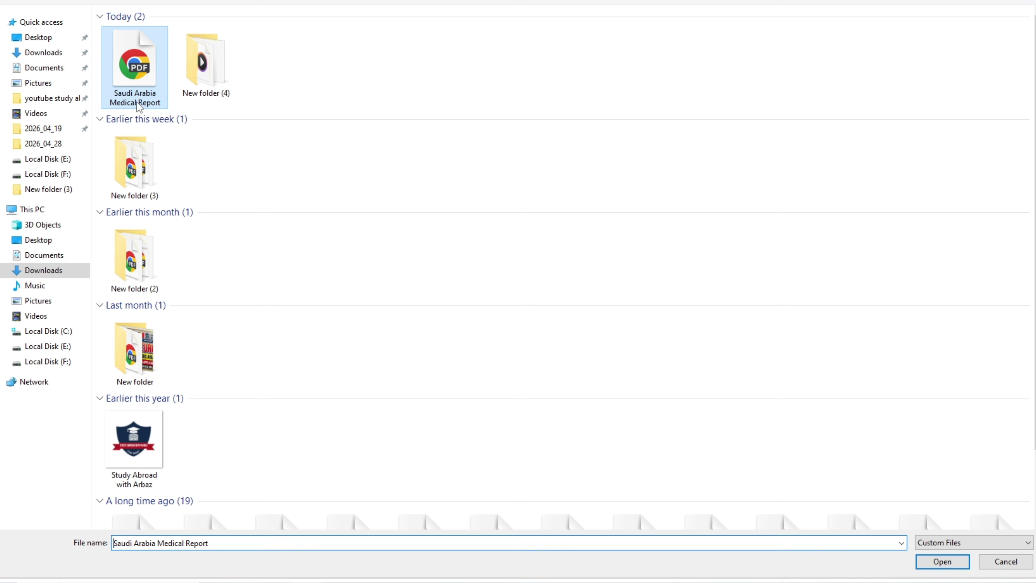
{"action": "left_click", "coordinate": [942, 561]}
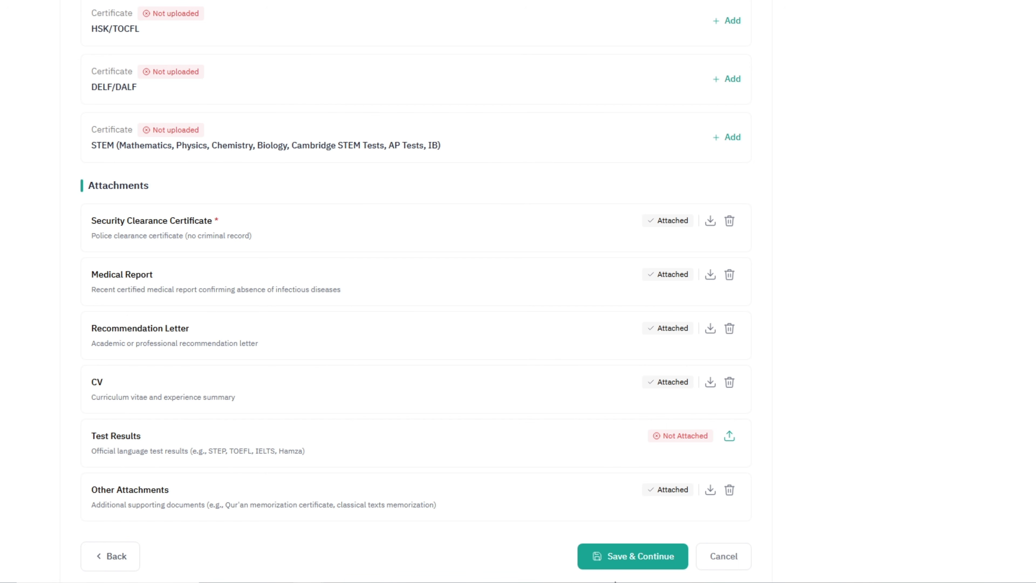
{"action": "left_click", "coordinate": [665, 565]}
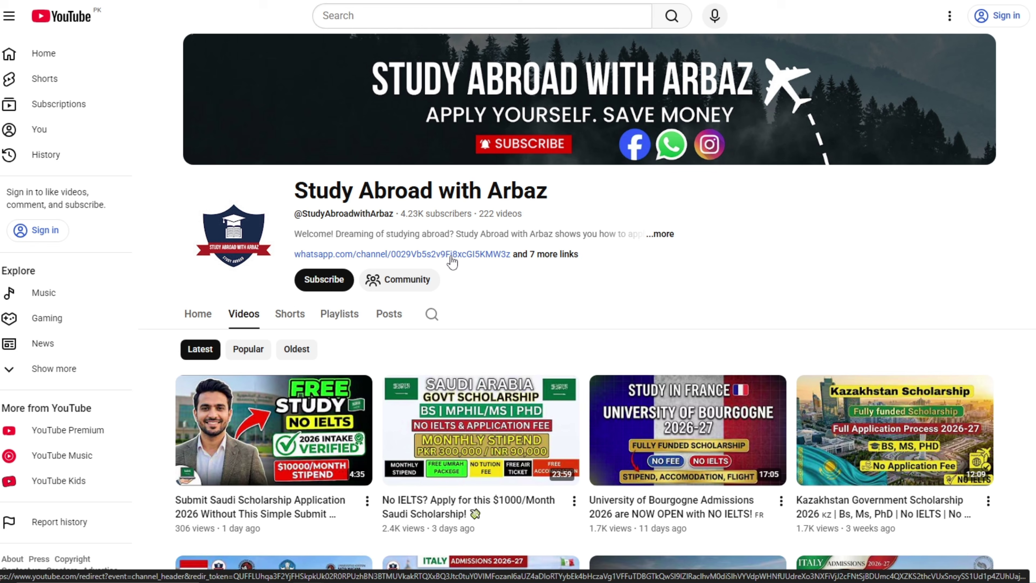
Look through the latest scholarship videos on the study-abroad YouTube channel
{"action": "scroll", "coordinate": [567, 261], "scroll_direction": "down", "scroll_amount": 2}
{"action": "scroll", "coordinate": [548, 280], "scroll_direction": "down", "scroll_amount": 3}
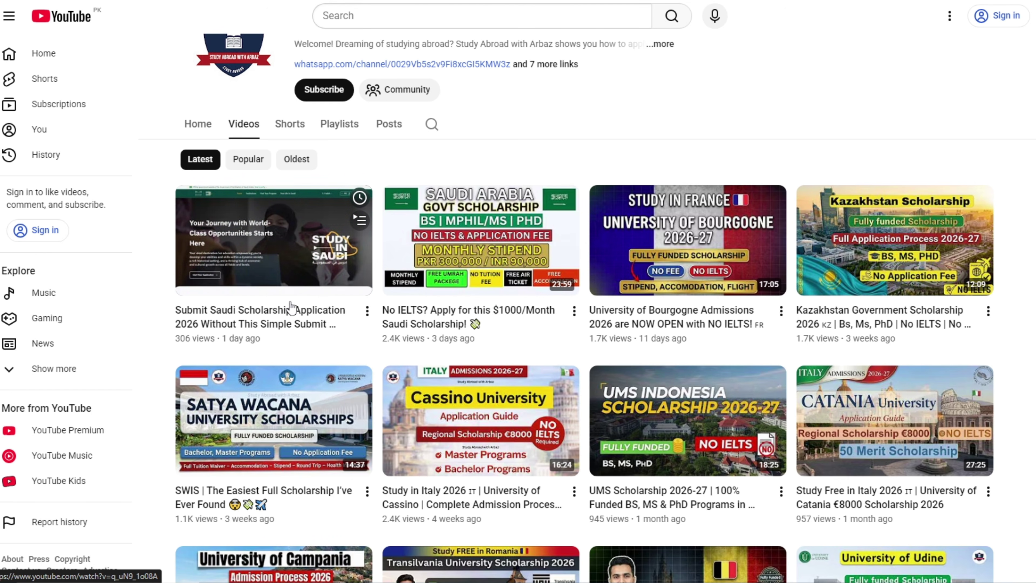
{"action": "mouse_move", "coordinate": [394, 284]}
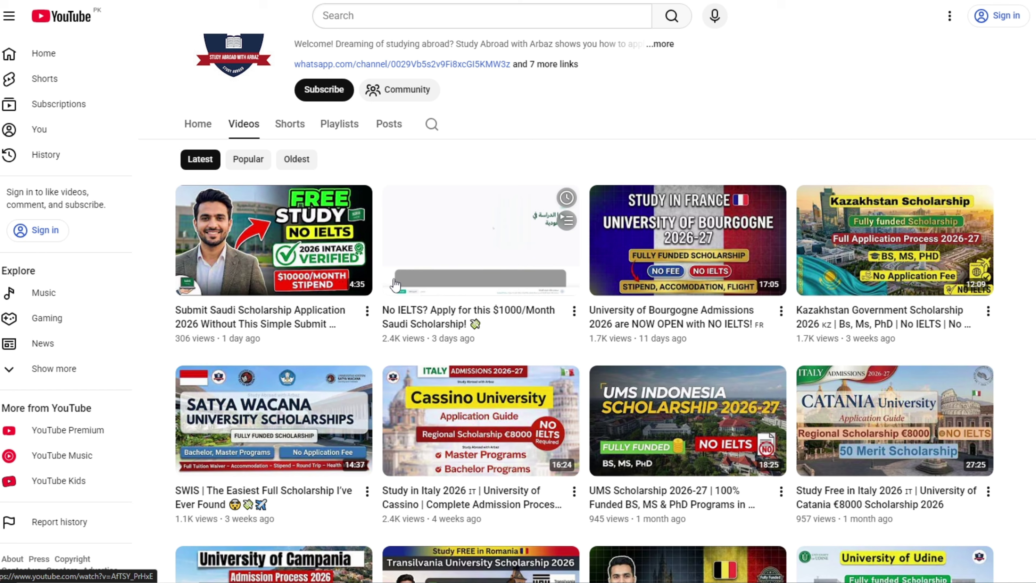
{"action": "scroll", "coordinate": [395, 284], "scroll_direction": "up", "scroll_amount": 5}
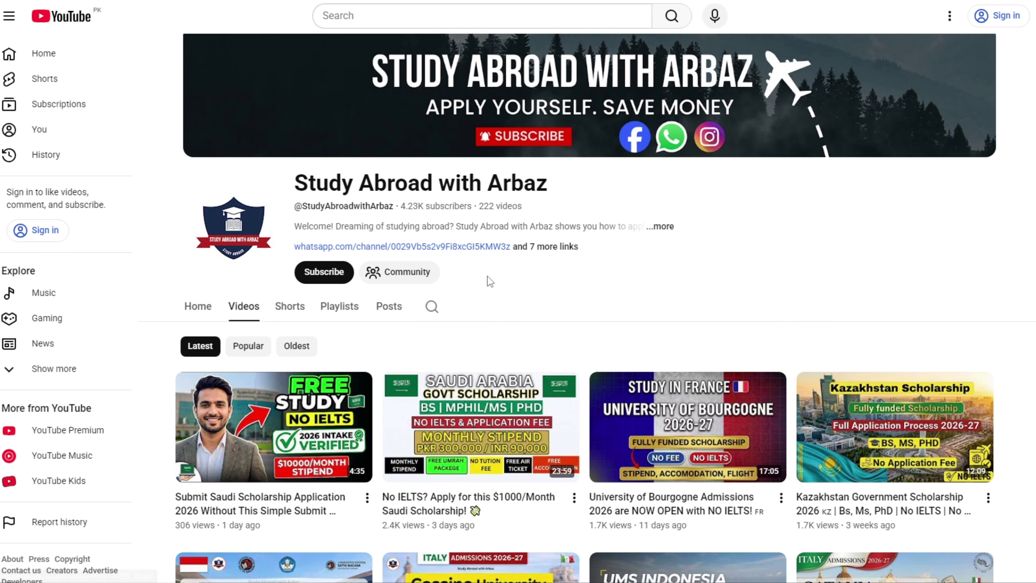